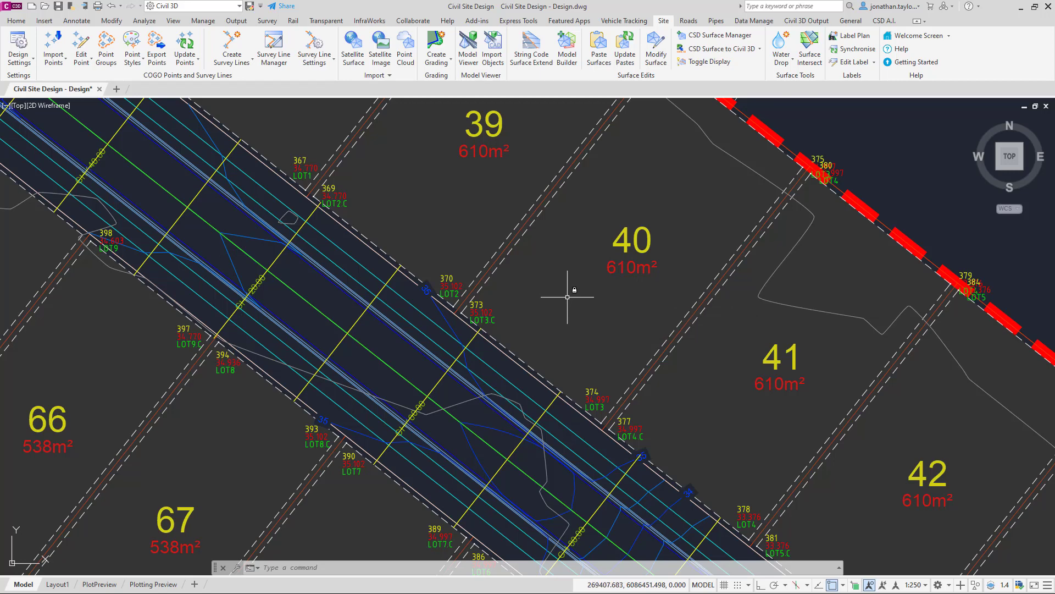
Step: Start Resample Sections and select the road alignment to sample
mouse_move(567, 297)
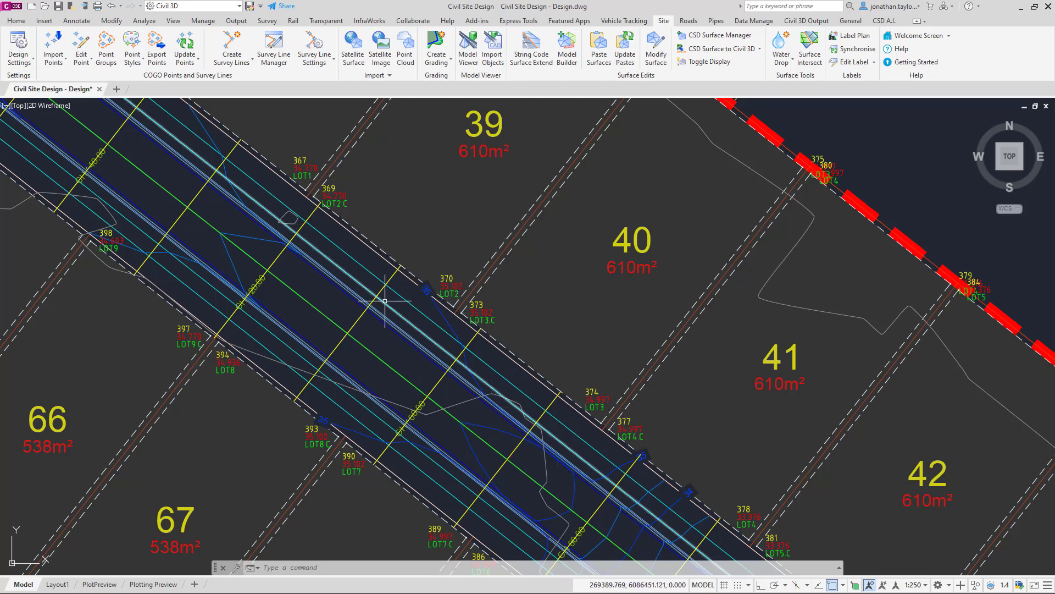
middle_click_drag(446, 375, 406, 330)
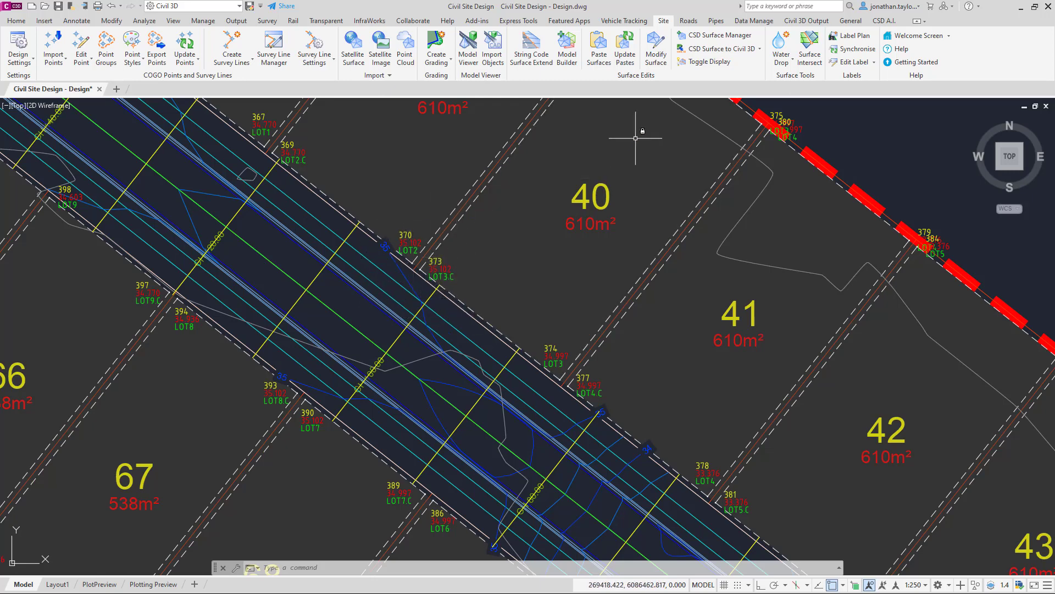
left_click(689, 20)
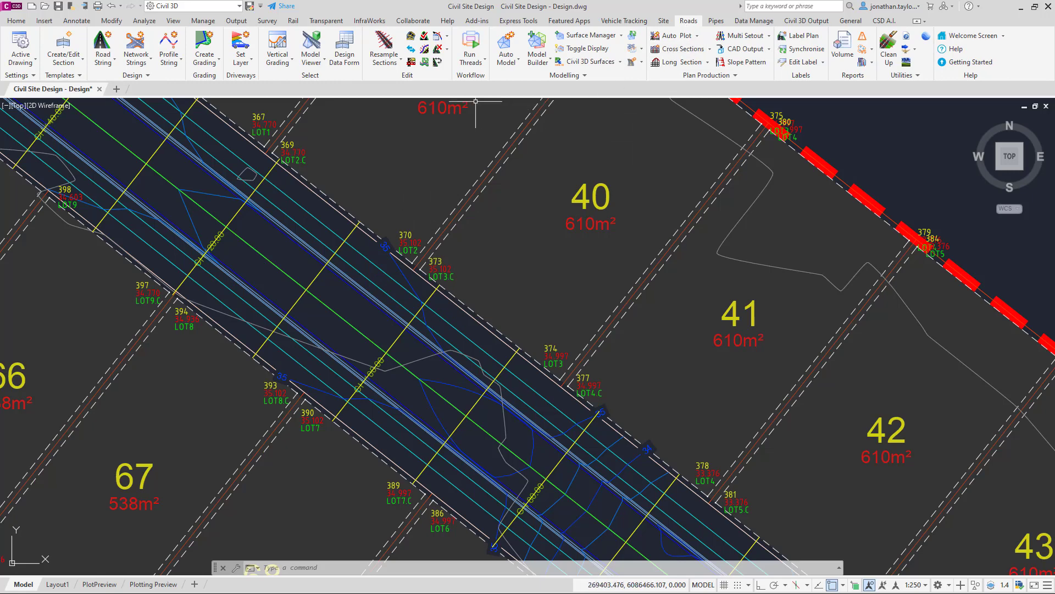
left_click(383, 42)
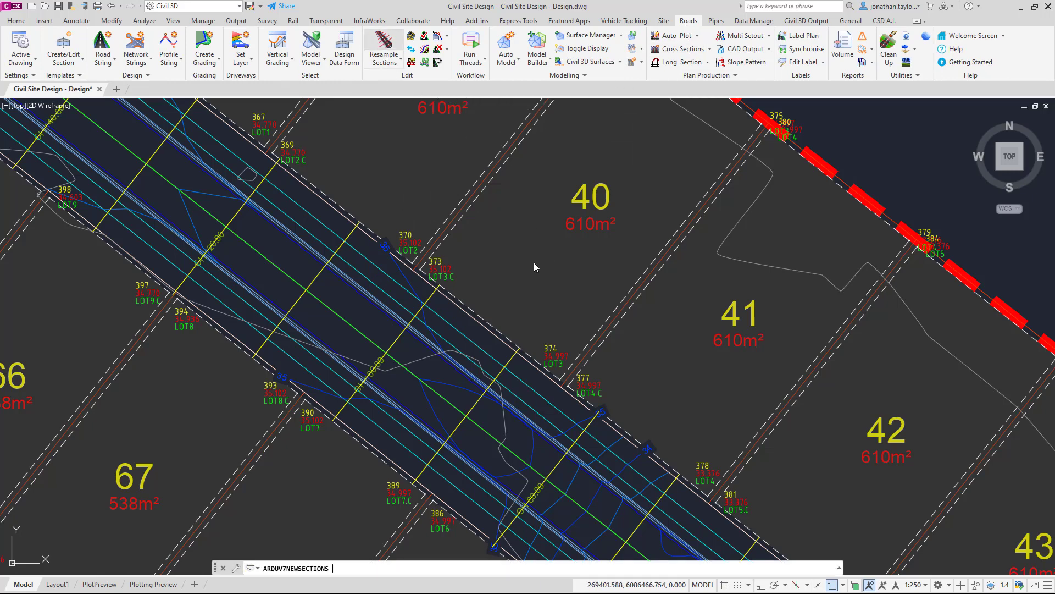
key("F3")
left_click(341, 318)
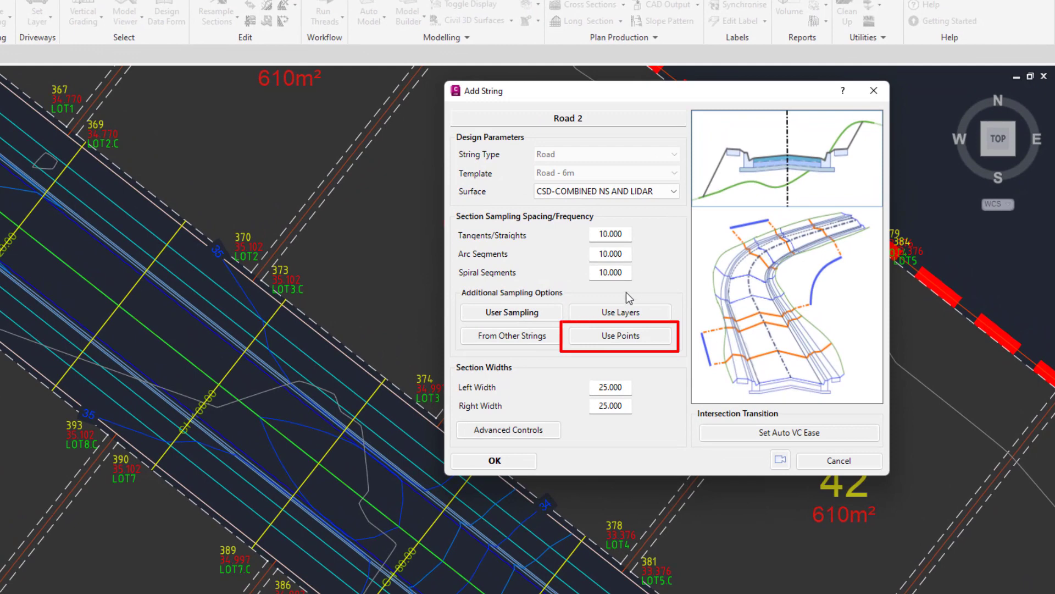
Step: Open Use Points sampling and enable it for the Design Points (LOT Description) point group
left_click(604, 338)
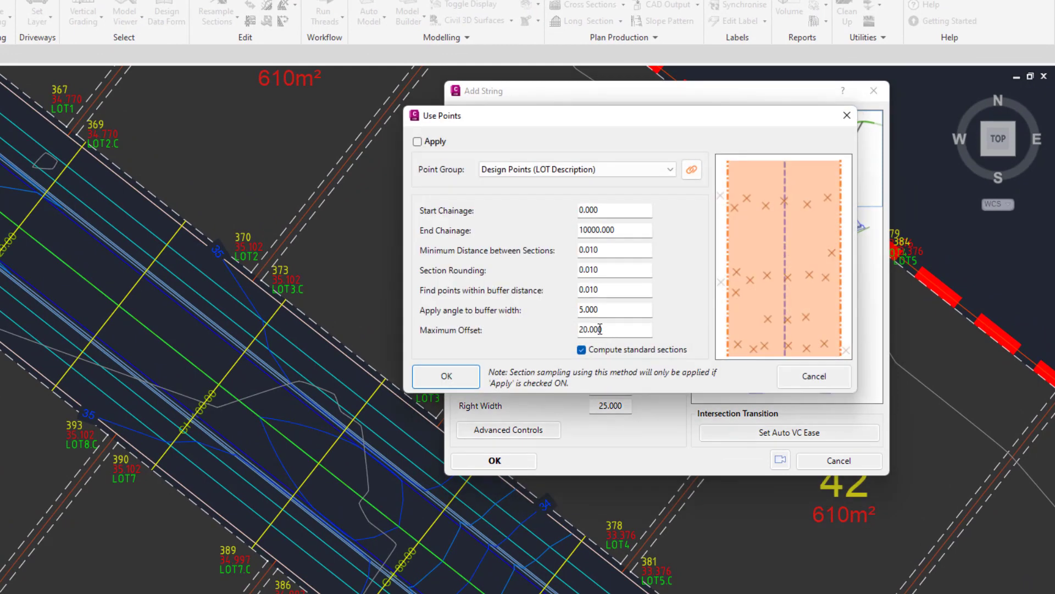
left_click(418, 142)
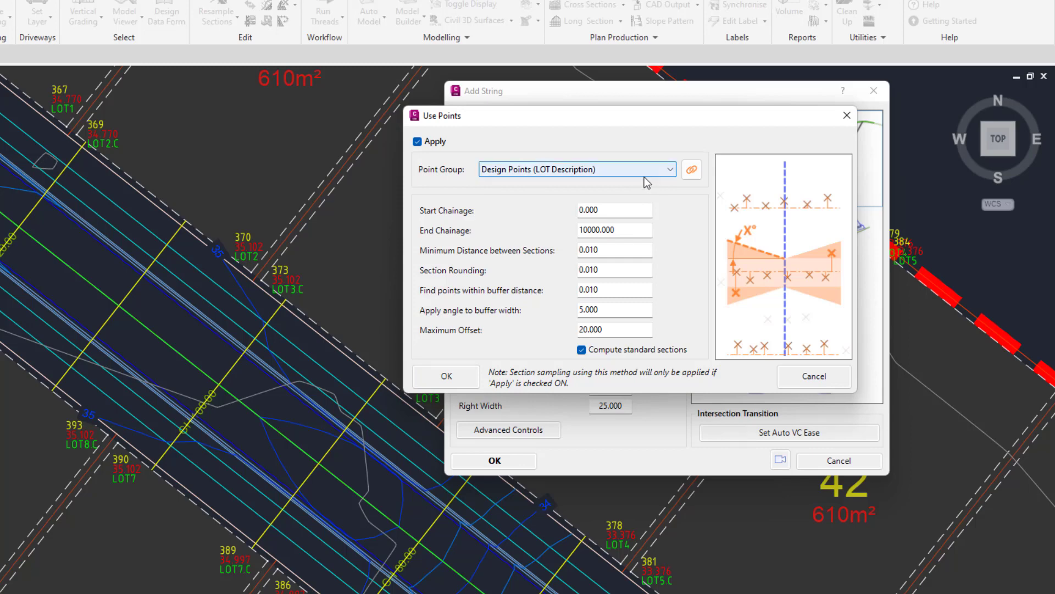
left_click(604, 173)
Step: Review the Use Points chainage, section spacing, buffer distance, buffer angle and maximum offset settings
left_click(580, 255)
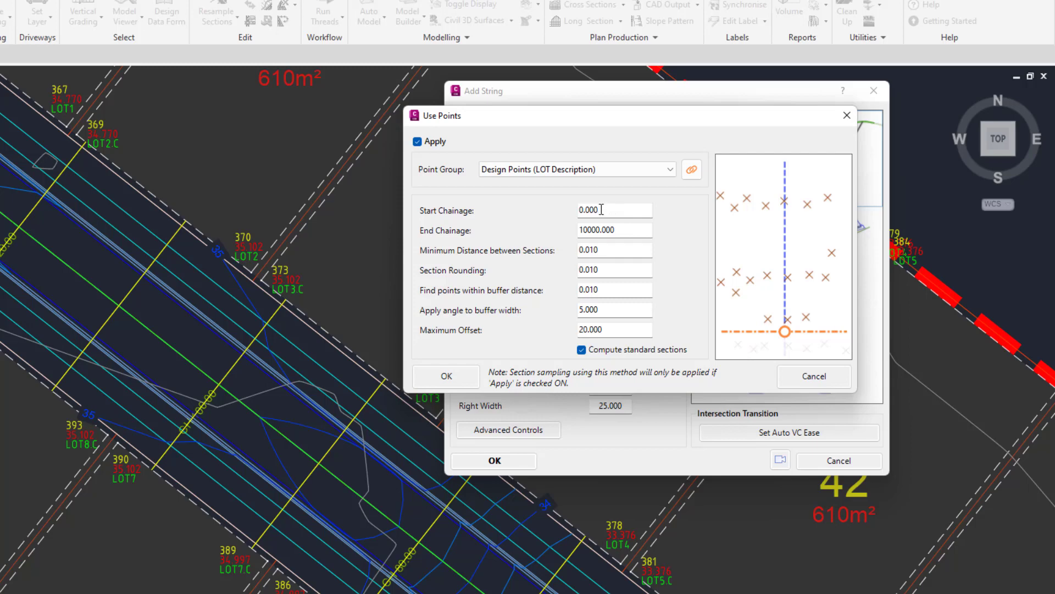
left_click(635, 231)
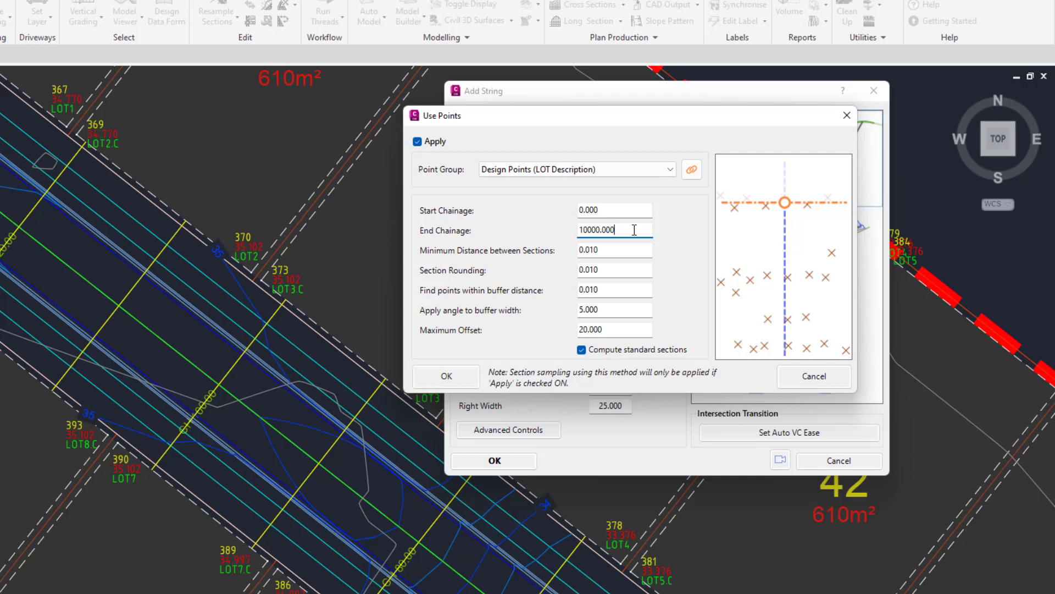
mouse_move(615, 251)
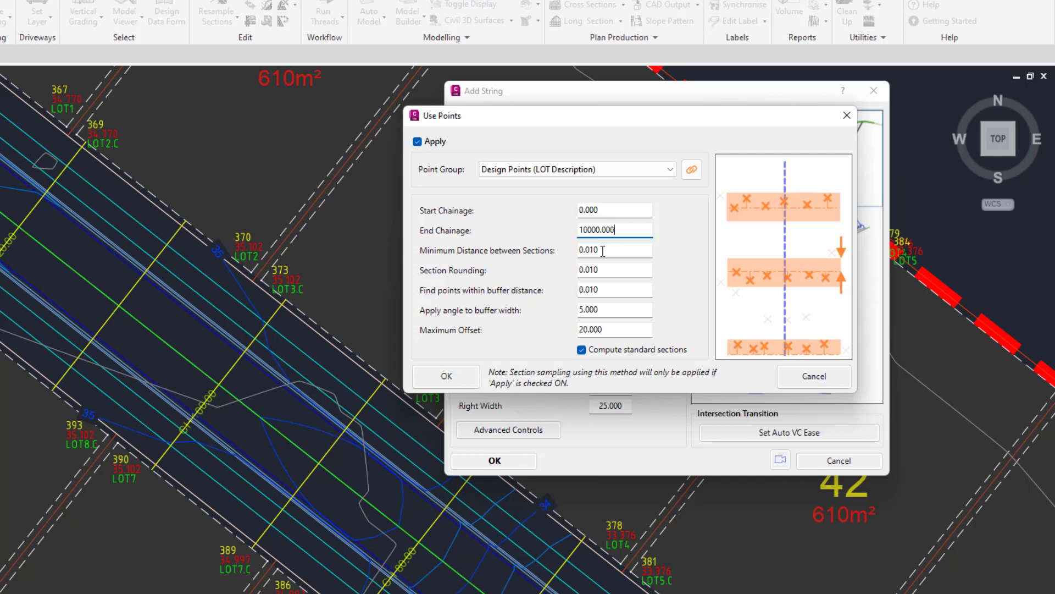
mouse_move(602, 272)
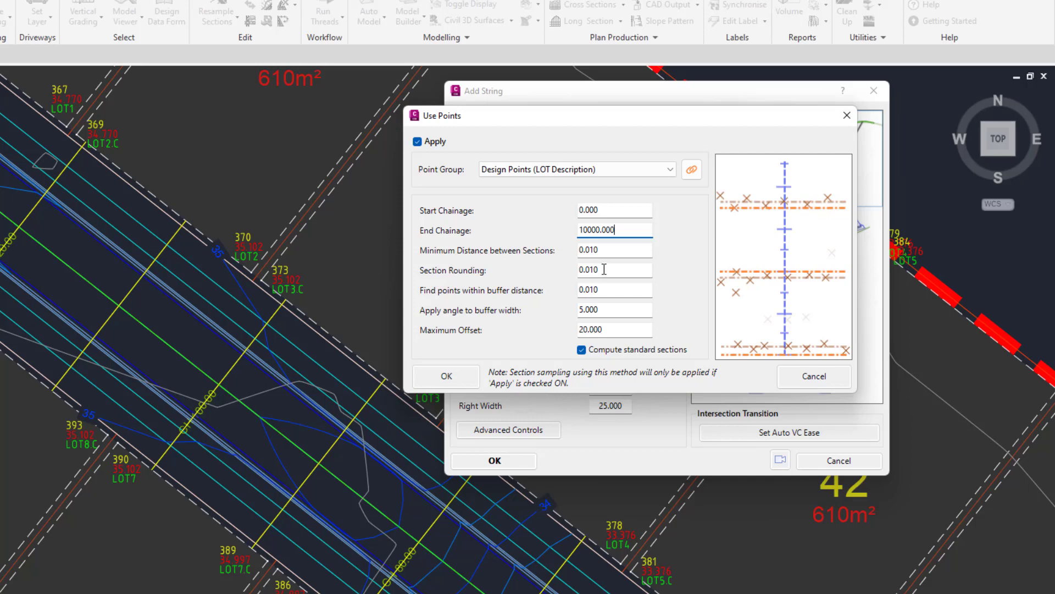
mouse_move(603, 290)
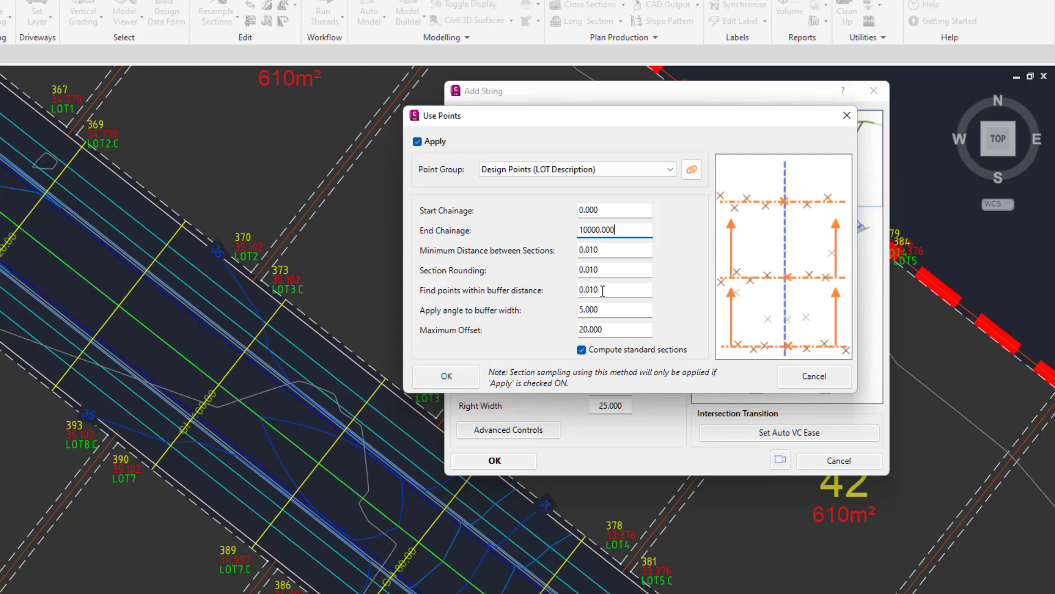
left_click(601, 310)
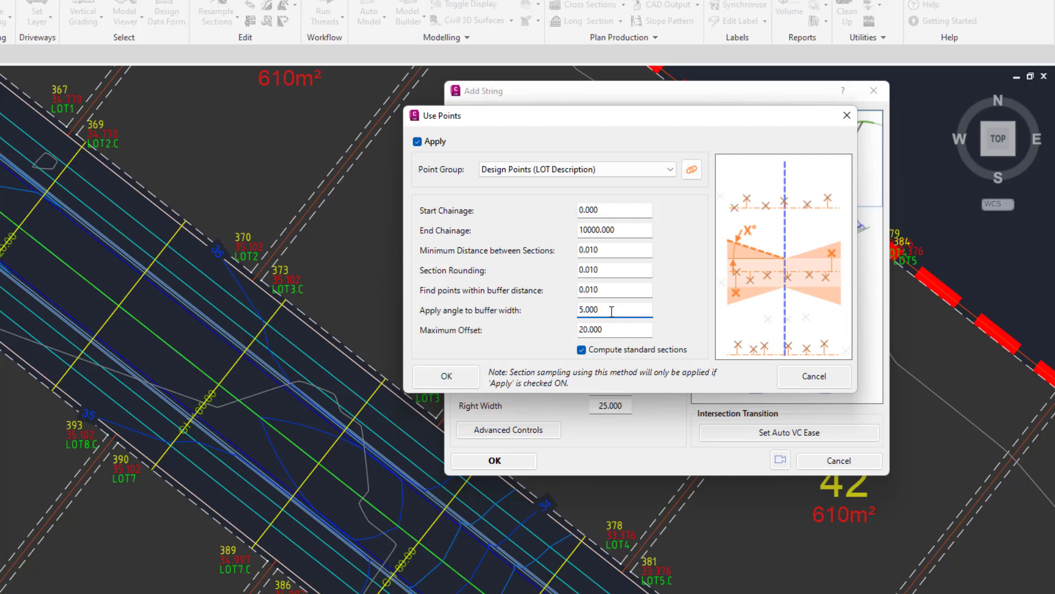
mouse_move(607, 330)
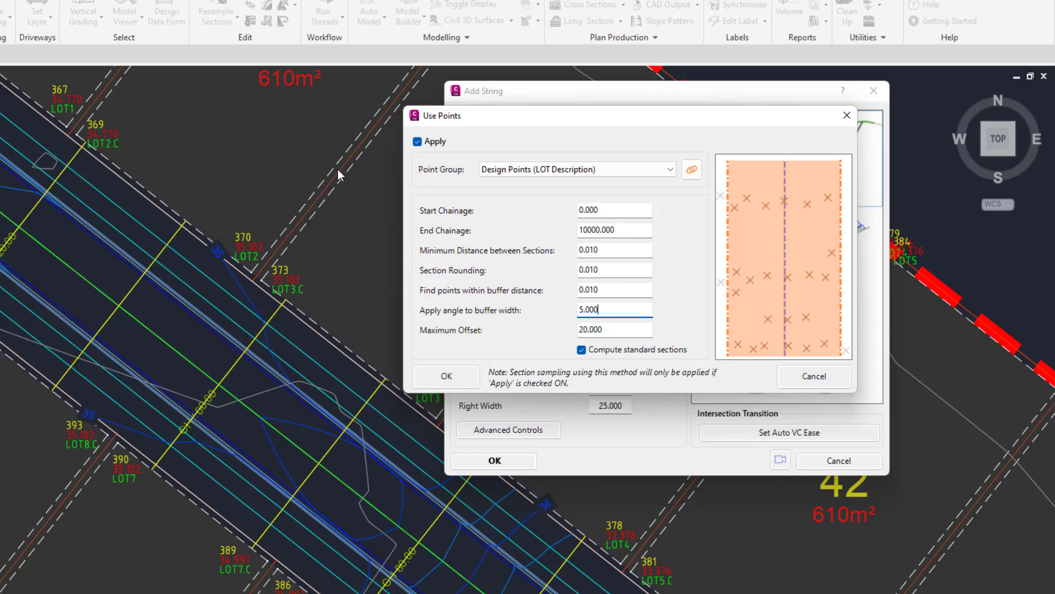
key("Tab")
Step: Confirm the Use Points settings and the Add String dialog to resample the road sections
left_click_drag(626, 119, 194, 108)
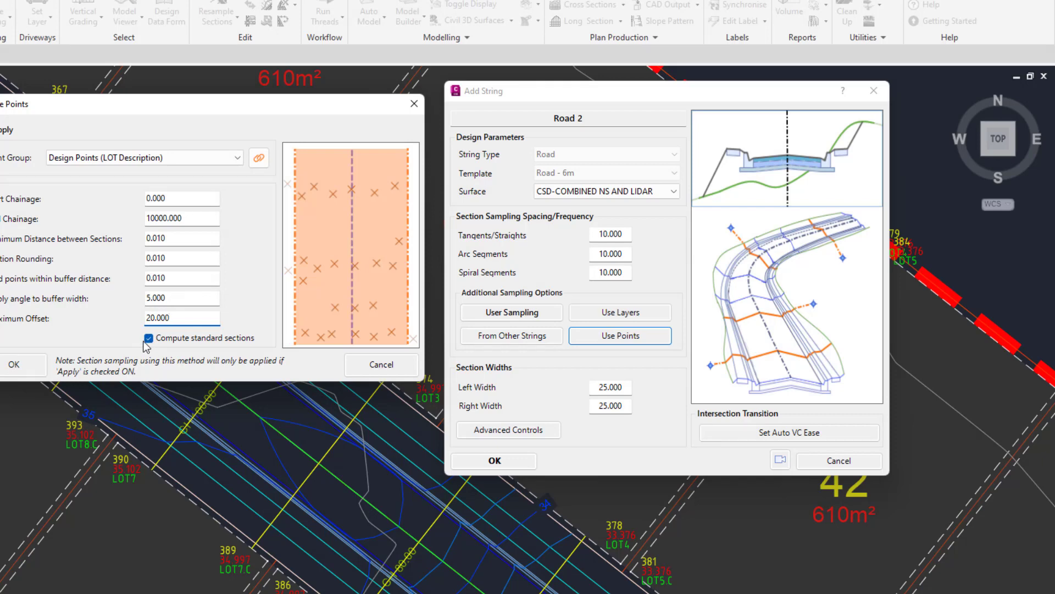
left_click_drag(252, 111, 698, 109)
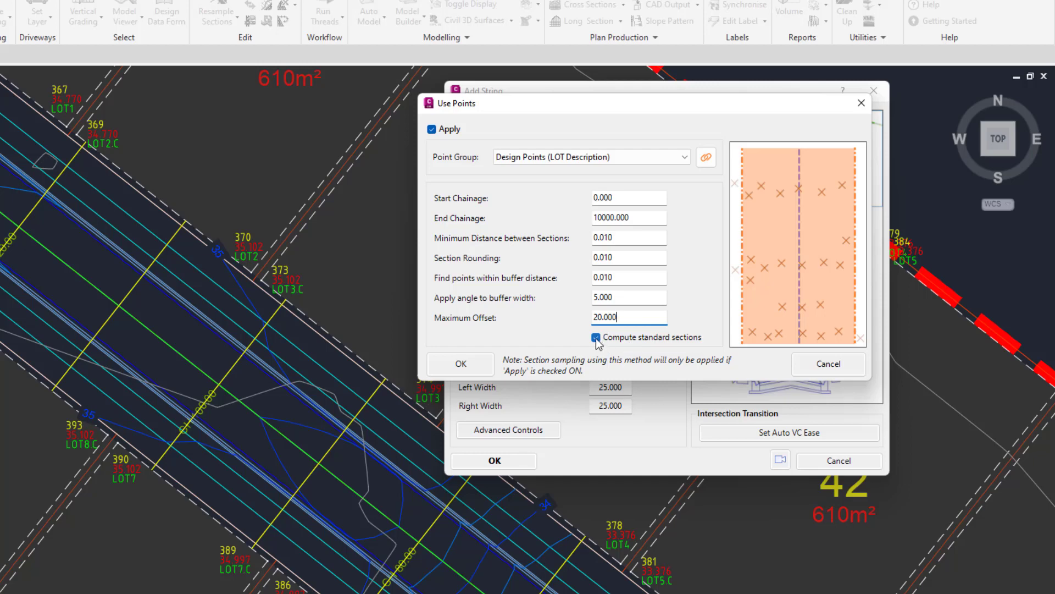
left_click(456, 363)
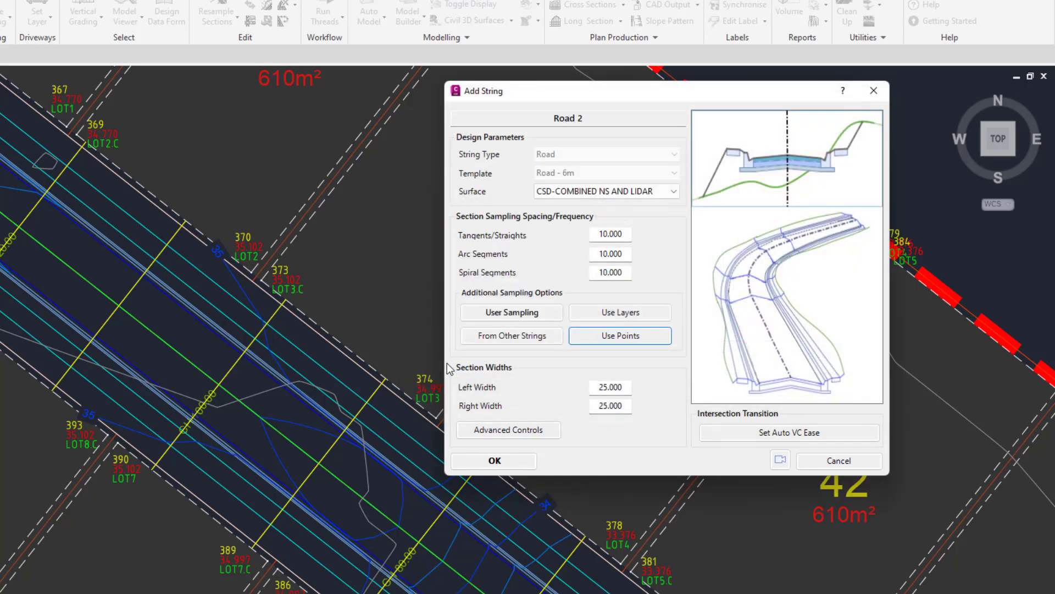
left_click(494, 460)
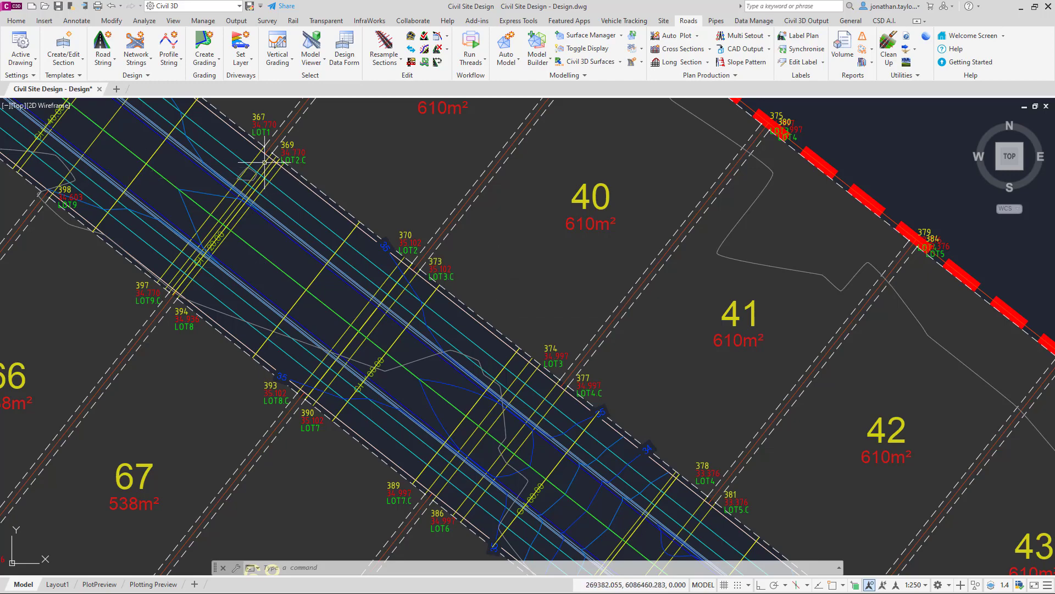
Step: Open the Thread Editor and load the ~Resample All thread
scroll(262, 155, "up", 4)
scroll(260, 154, "down", 5)
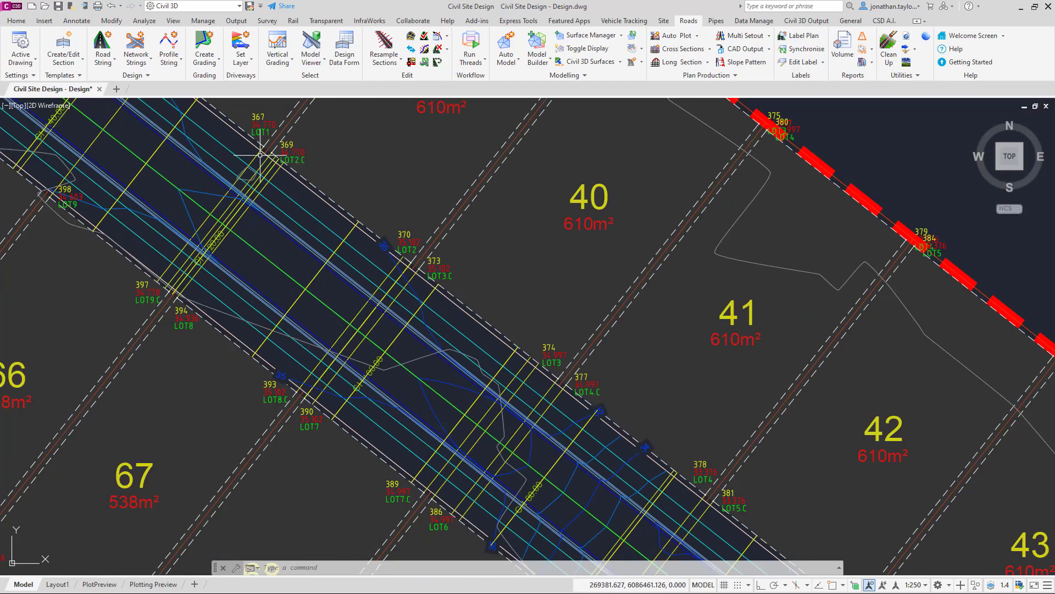
scroll(260, 154, "down", 2)
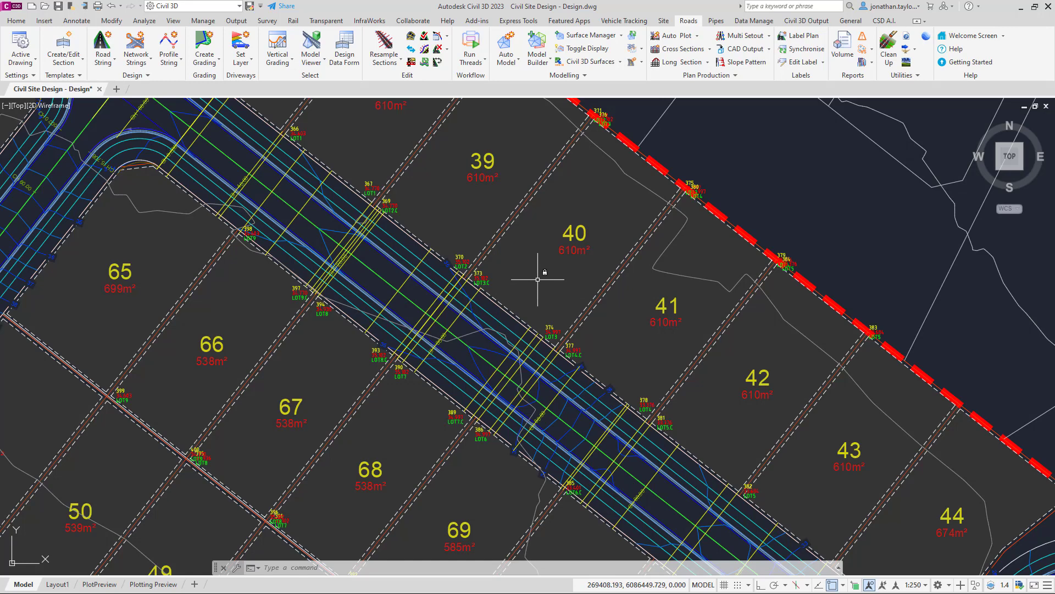
mouse_move(537, 279)
left_click(469, 59)
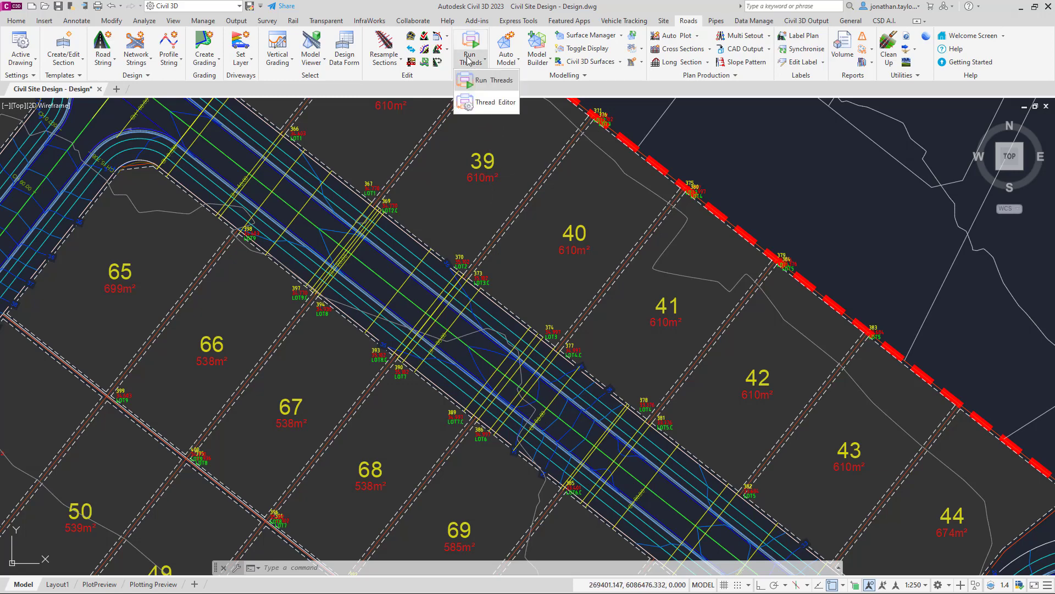
left_click(495, 103)
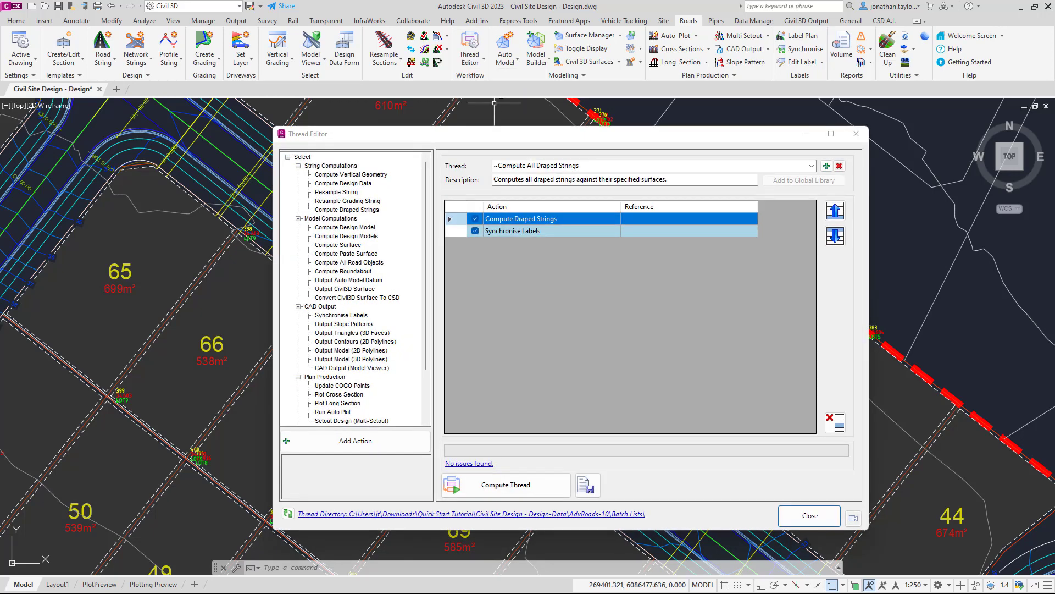
left_click(812, 165)
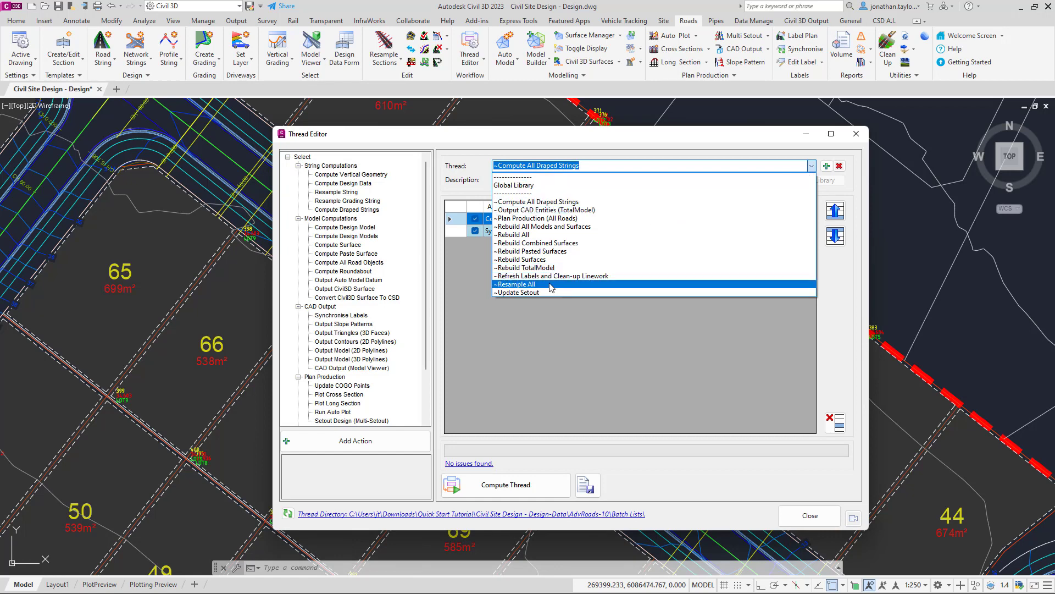
left_click(551, 284)
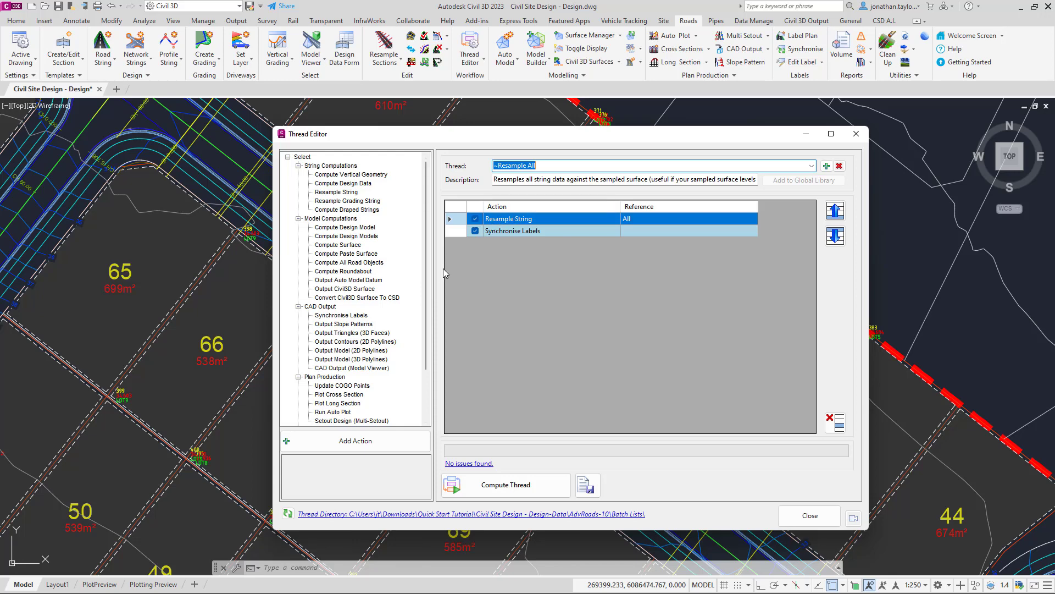
Step: Add an Update COGO Points action below Resample String in the thread
left_click_drag(424, 265, 427, 325)
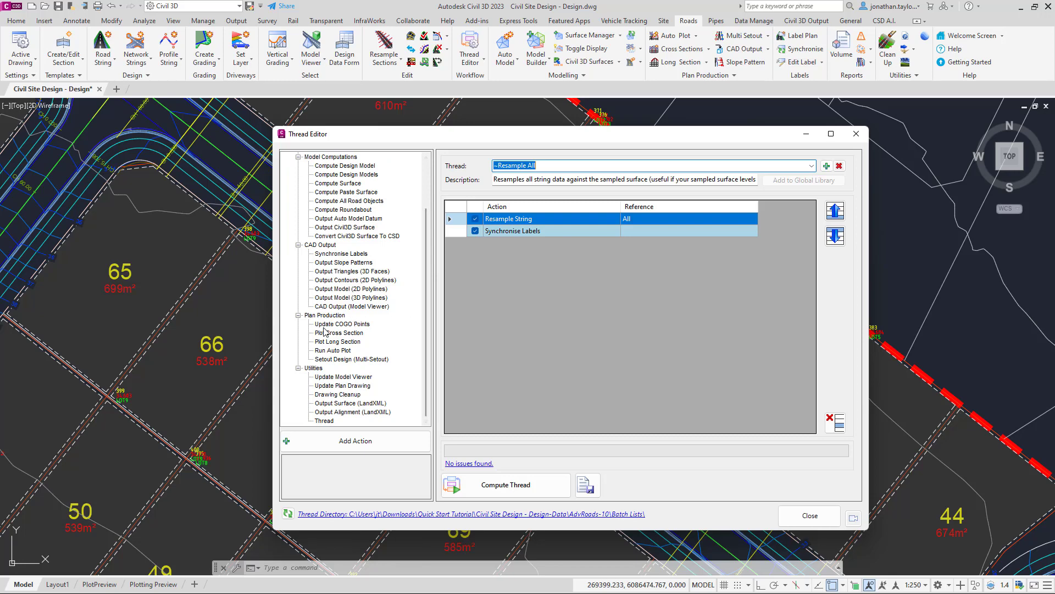
left_click(330, 324)
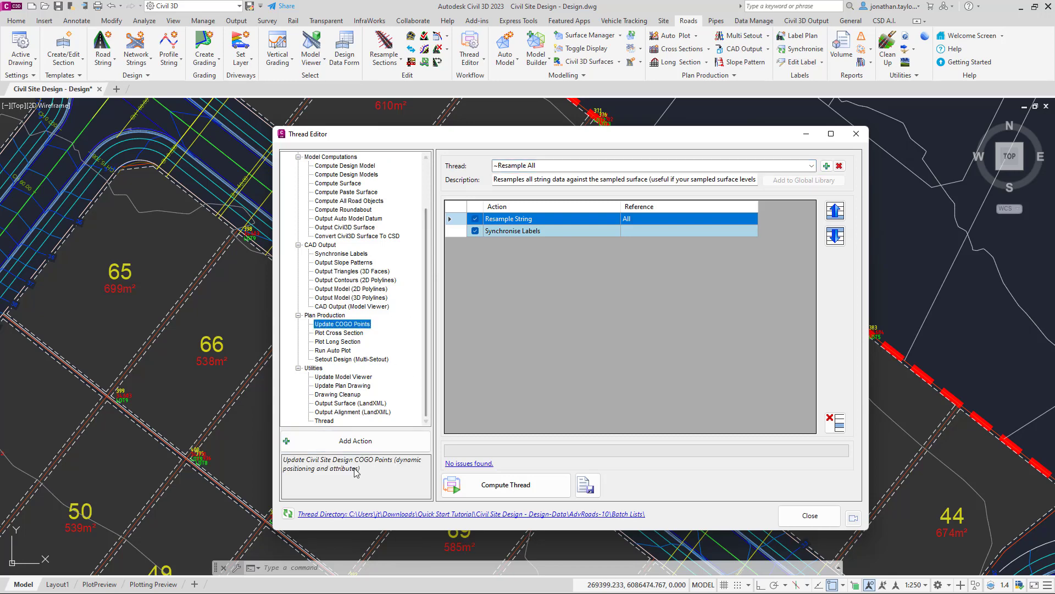
left_click(361, 441)
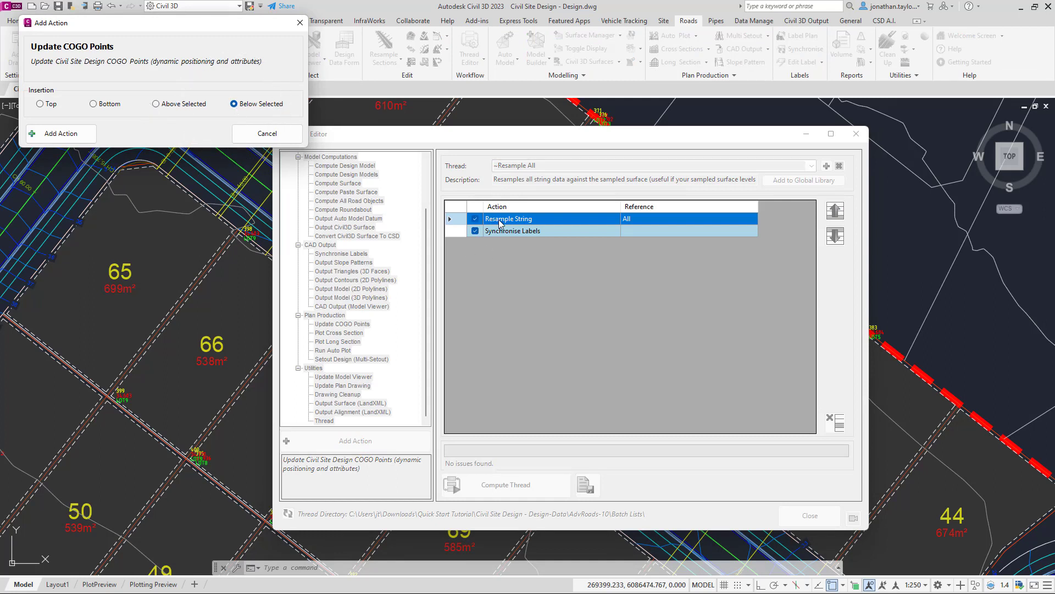
left_click(61, 133)
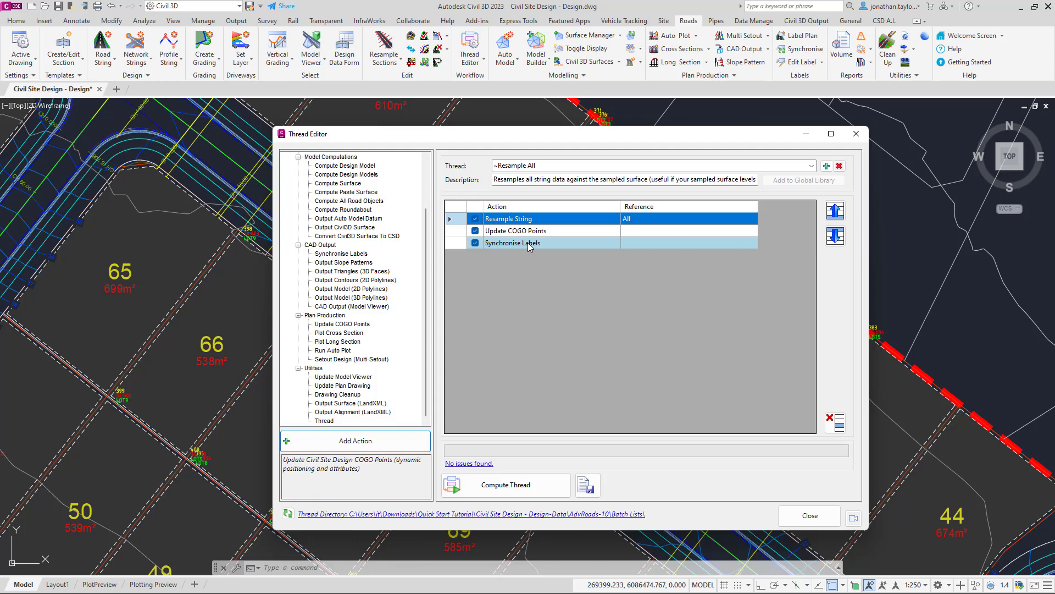
Step: Remove the Synchronise Labels action from the thread and close the Thread Editor
left_click(477, 243)
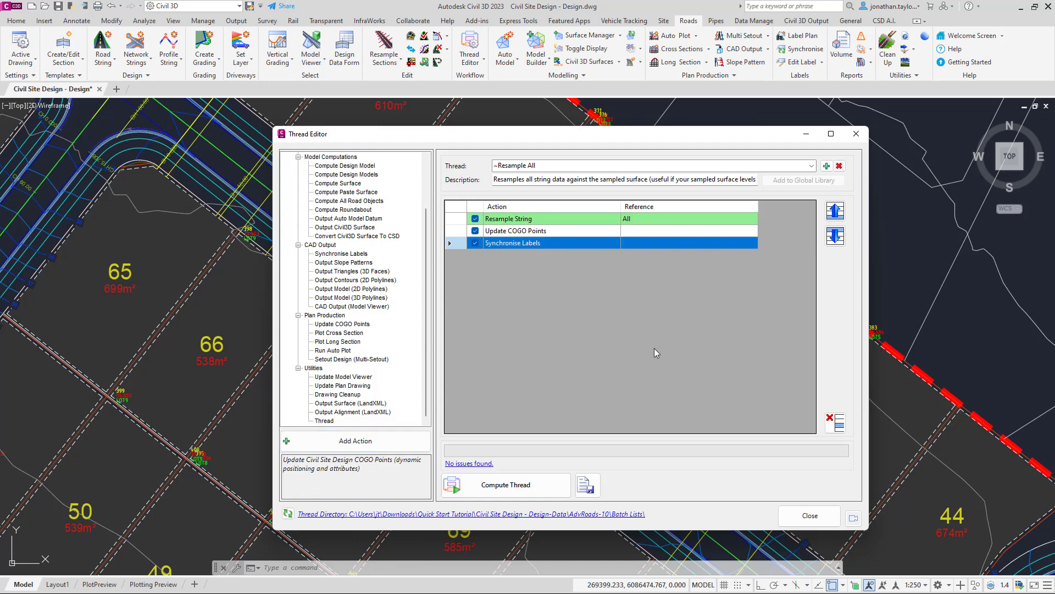
left_click(837, 423)
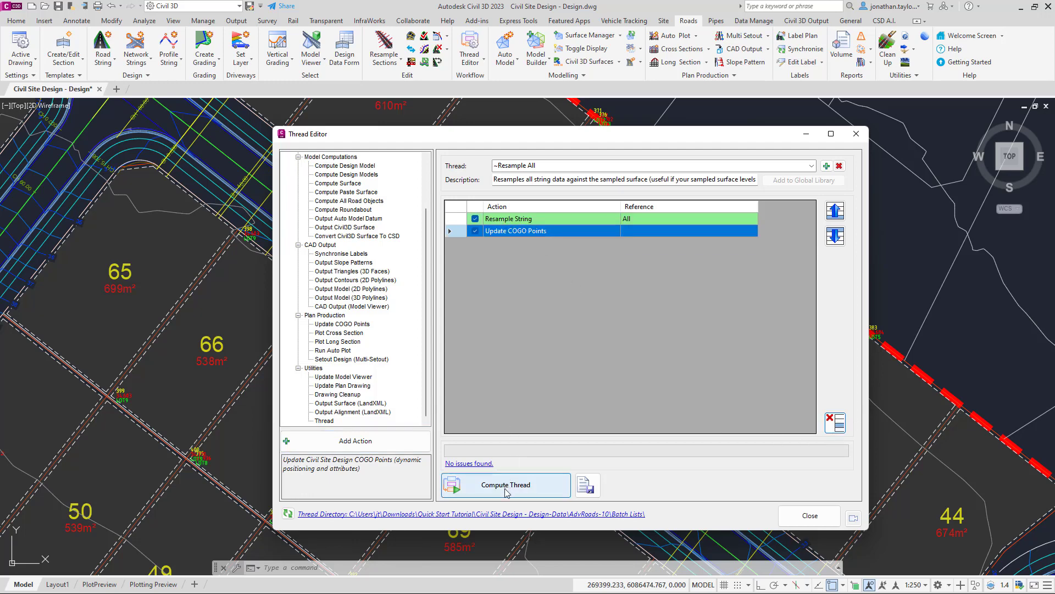
left_click(810, 516)
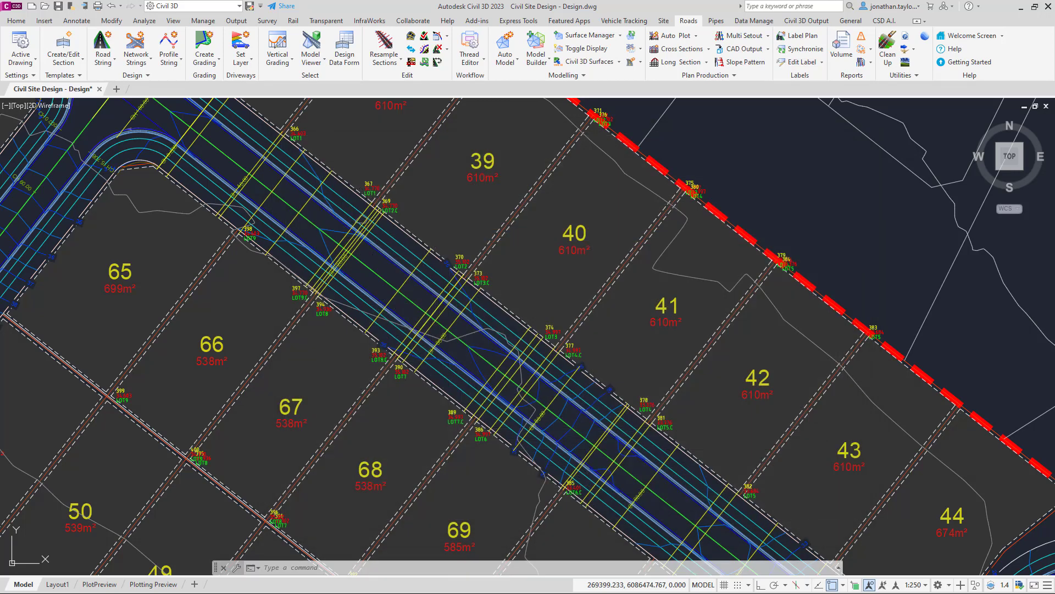
Step: Run the ~Resample All thread
left_click(471, 58)
left_click(476, 84)
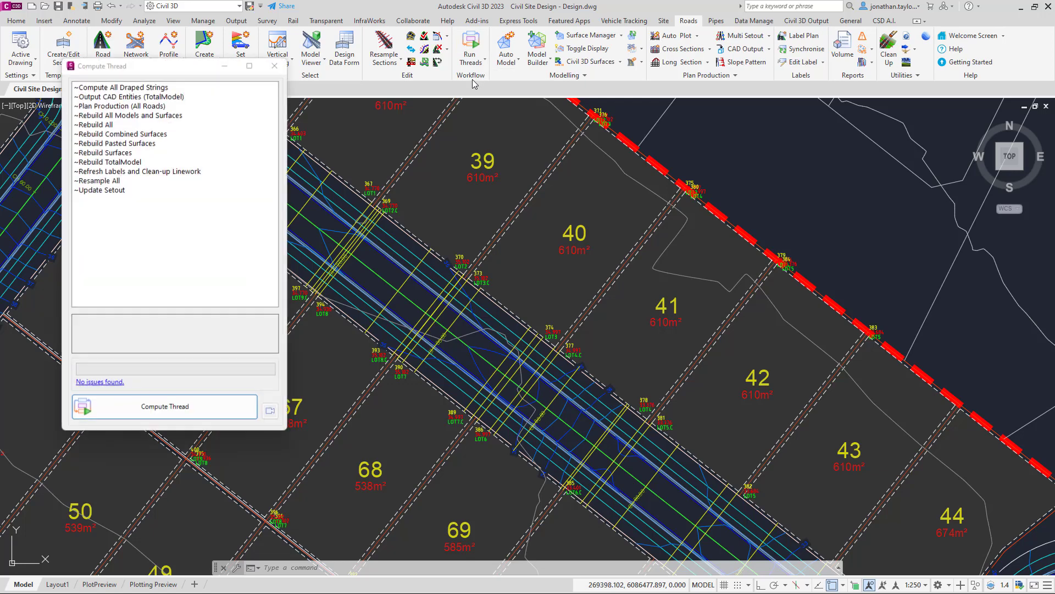
left_click(102, 181)
left_click(184, 418)
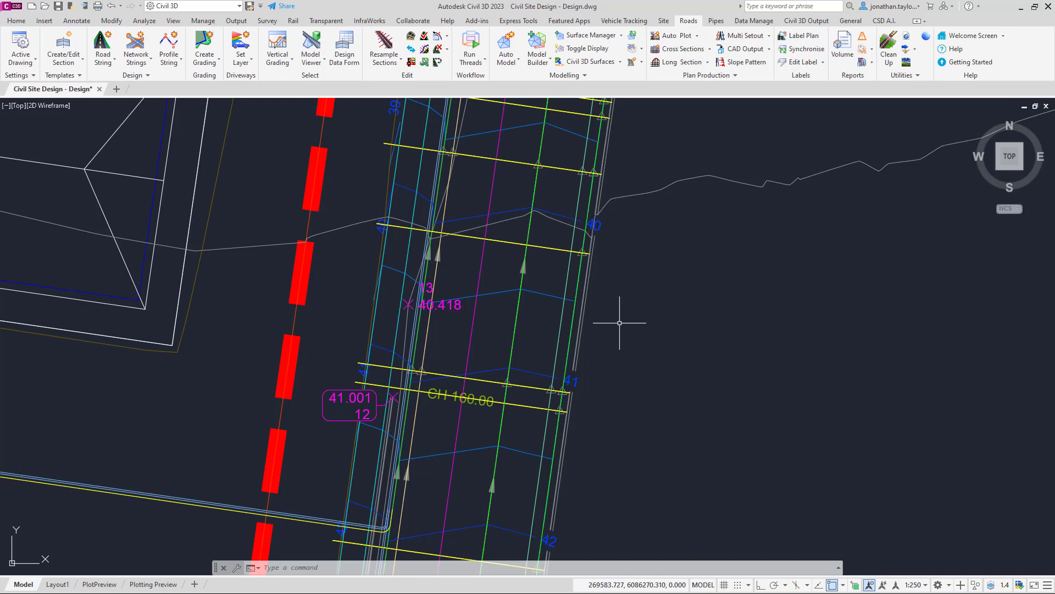
mouse_move(619, 322)
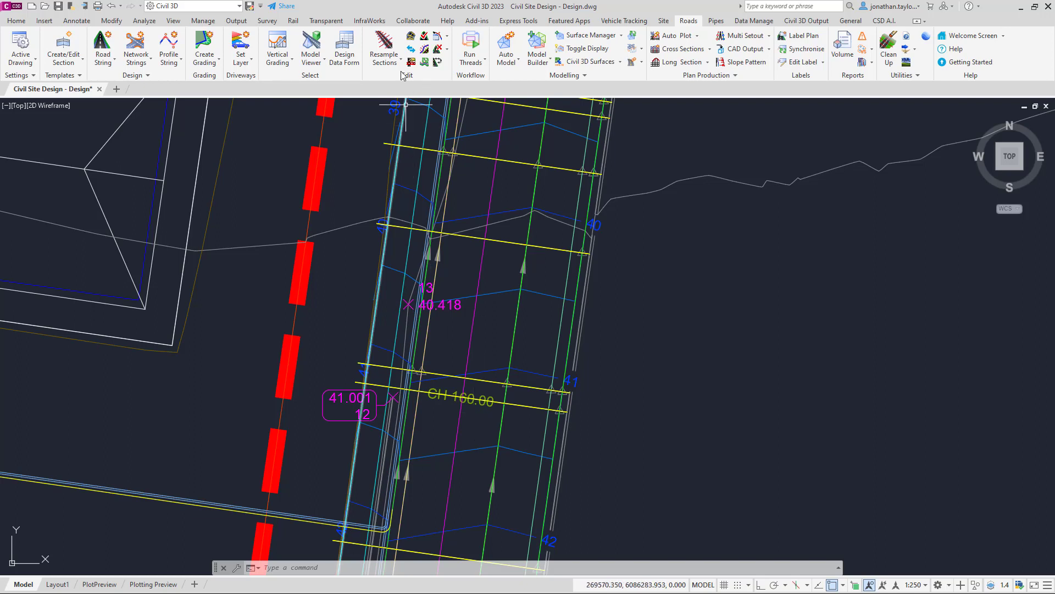
Step: Start Resample Sections, turning object snap off, and pick the Ilett Street alignment from the list
left_click(386, 45)
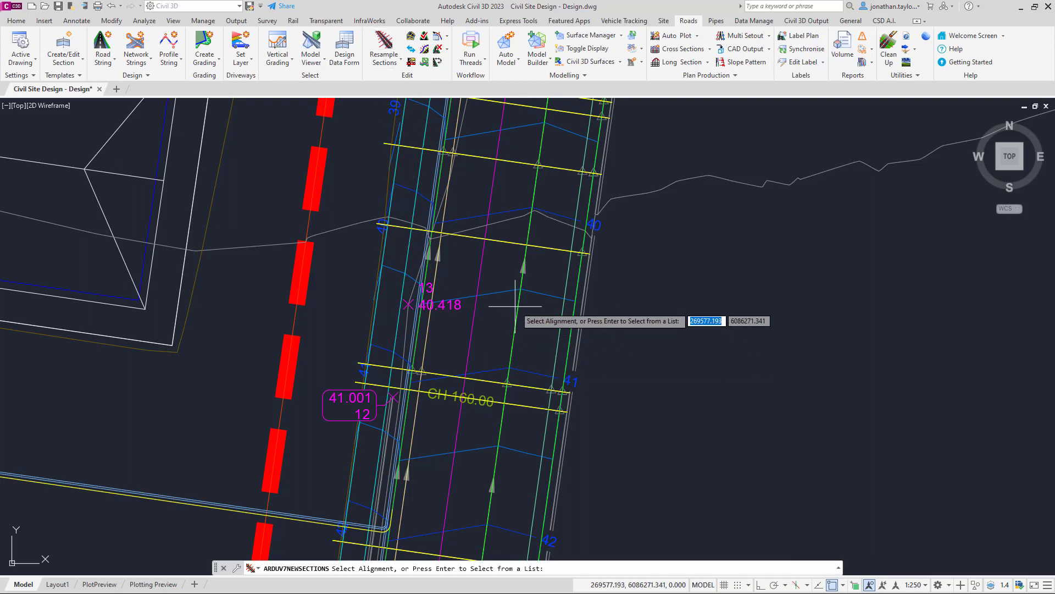
key("F3")
key("Return")
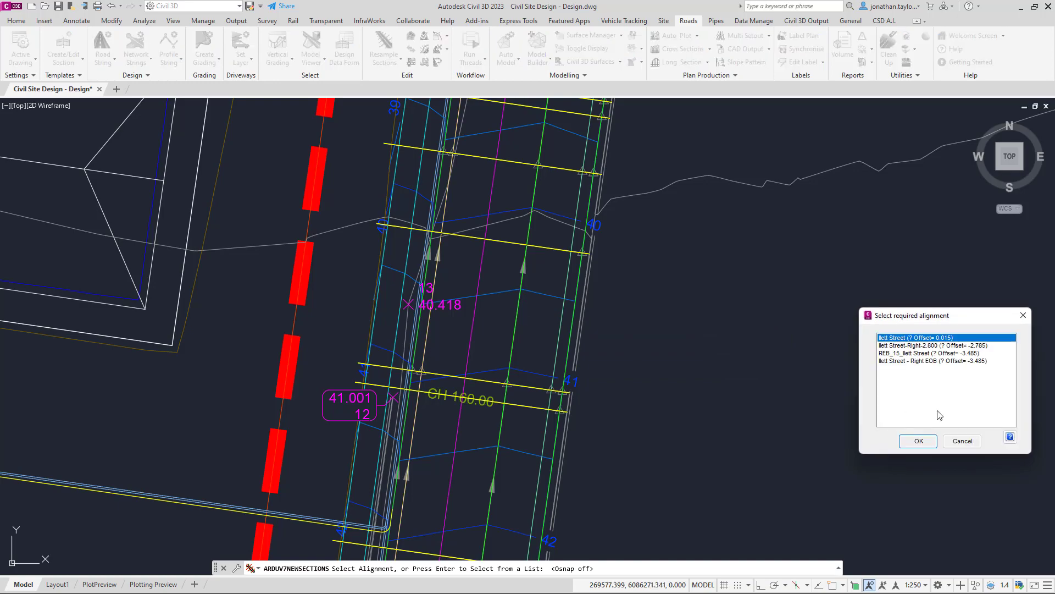
left_click(914, 442)
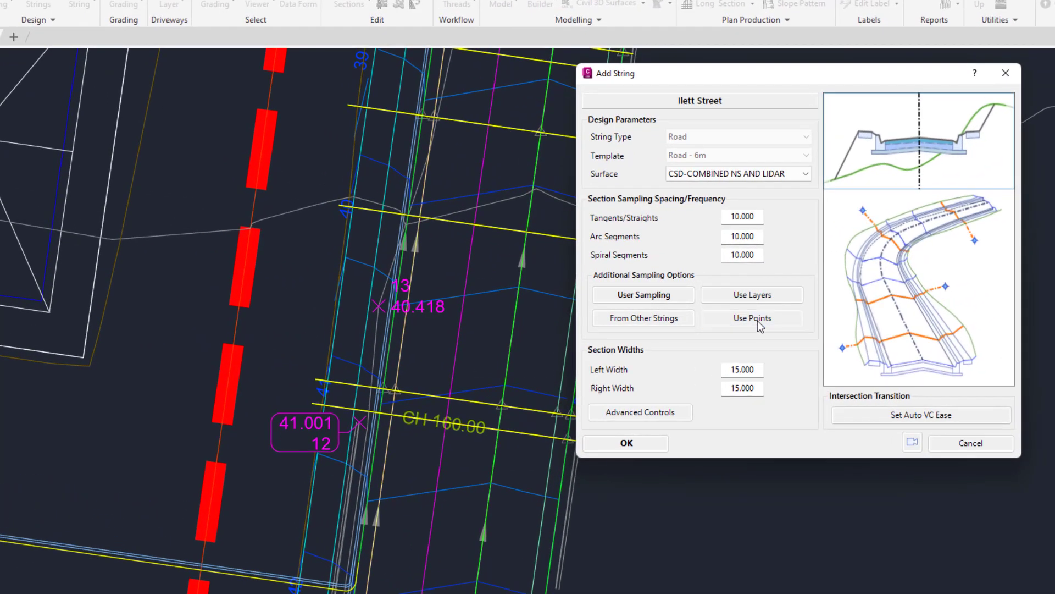
Step: Open the Use Points sampling options and link POINT GROUP 01 through the Civil 3D Point Group Manager
left_click(758, 321)
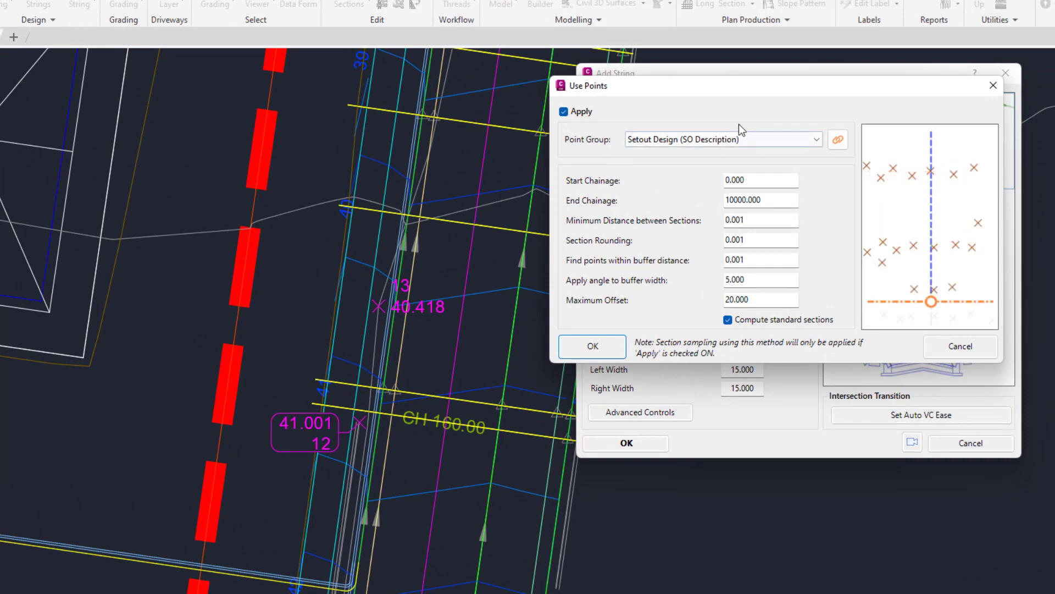
left_click(842, 146)
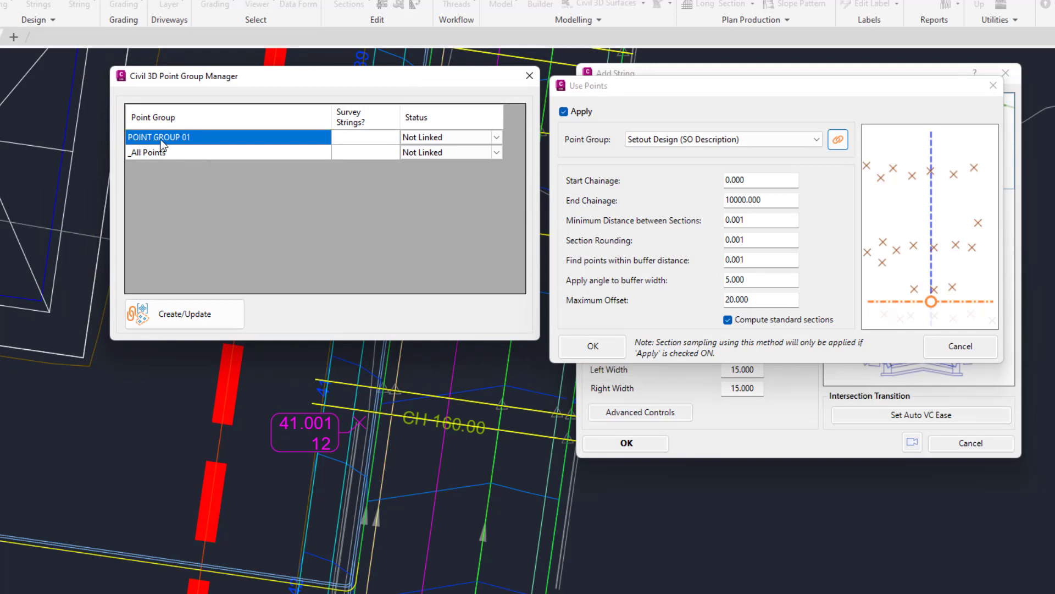
left_click(496, 139)
left_click(496, 138)
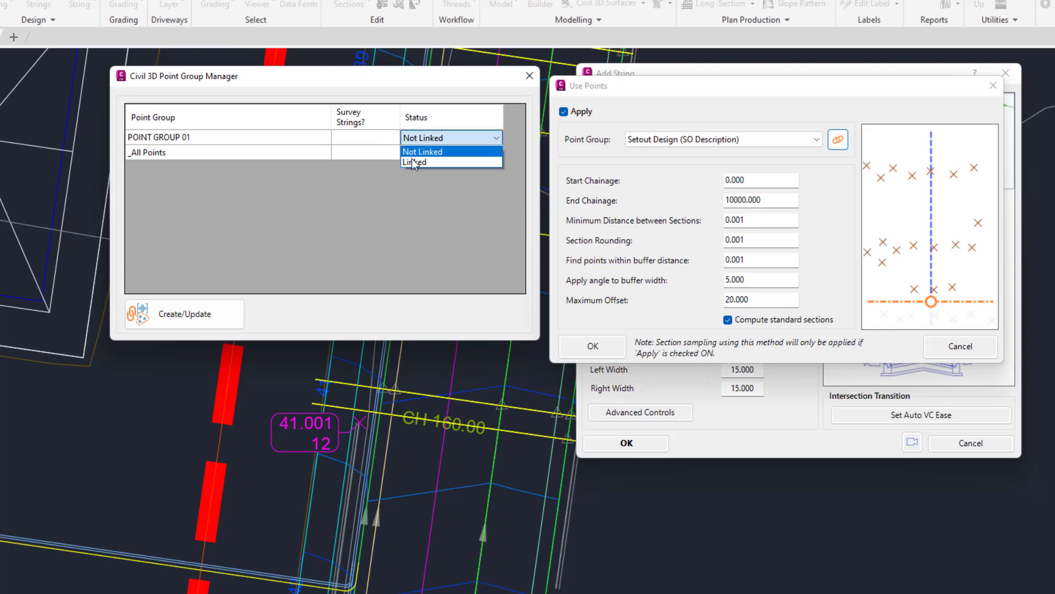
left_click(415, 160)
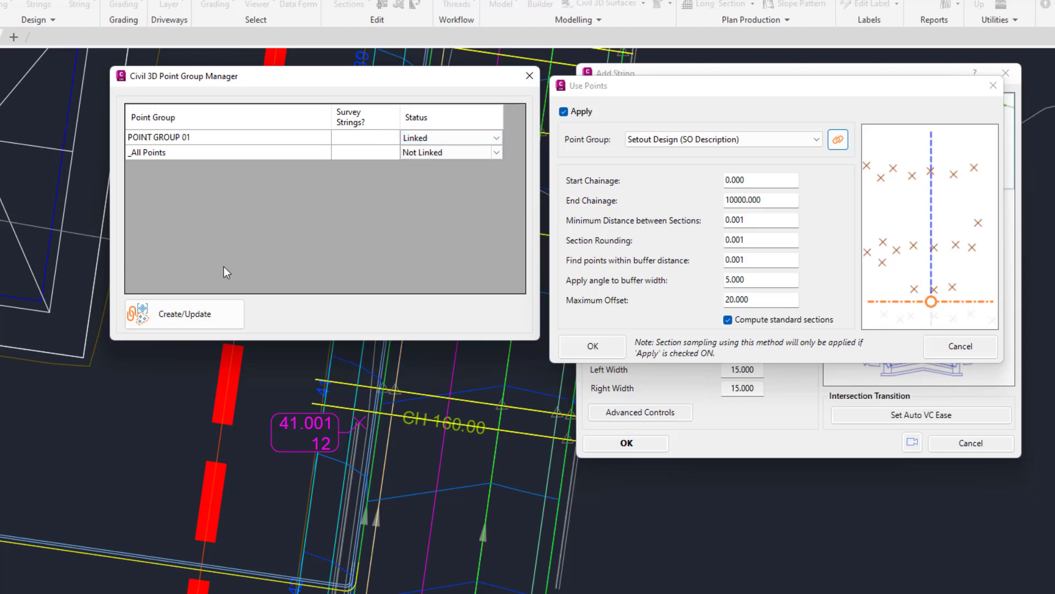
left_click(211, 317)
Step: Set the sampling point group to POINT GROUP 01 (Civil 3D) and confirm the resampling of Ilett Street
left_click(753, 139)
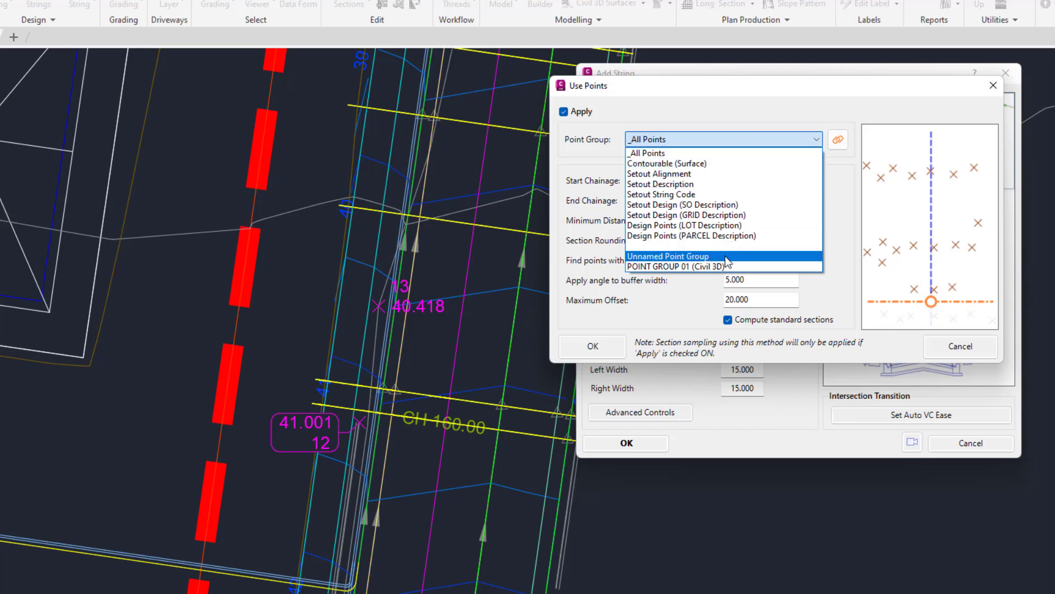
left_click(683, 267)
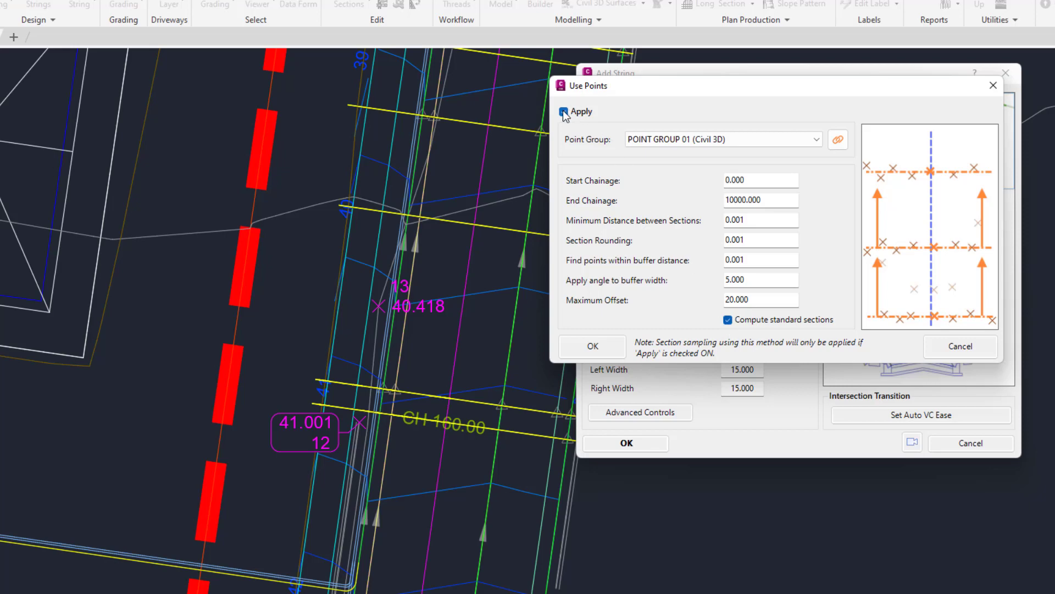
left_click(589, 347)
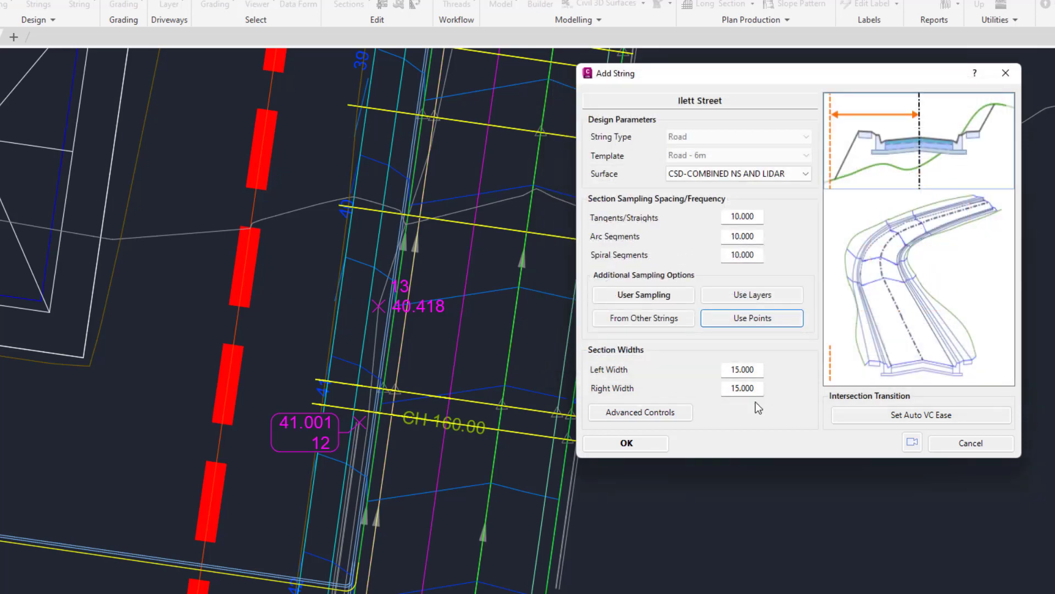
left_click(653, 444)
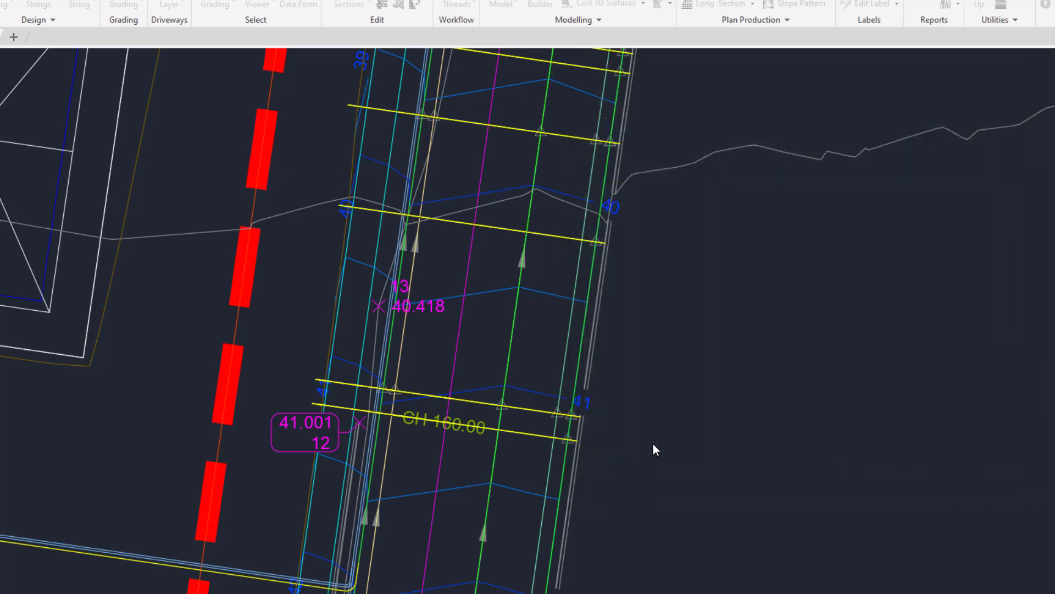